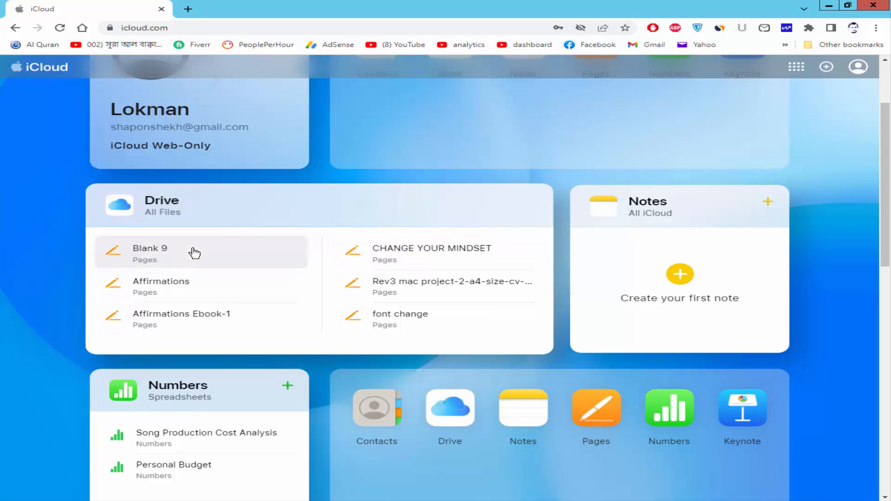
- Open the Blank 9 Pages document from the Drive files
left_click(147, 252)
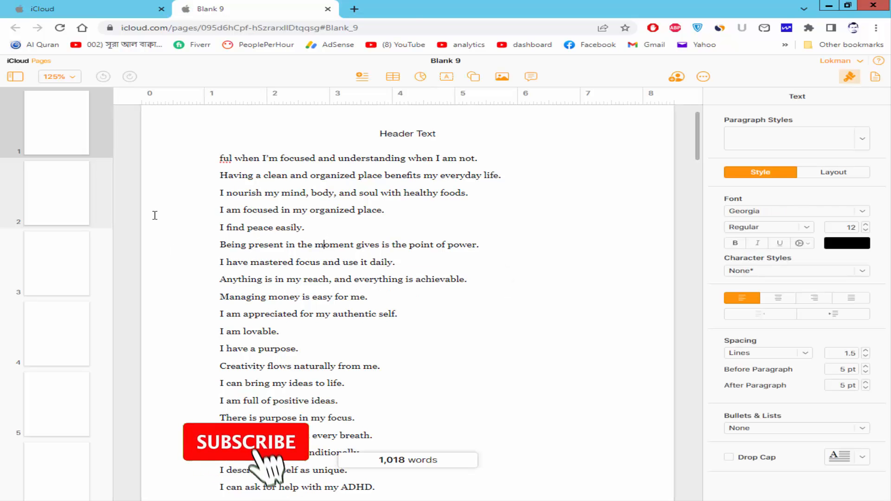
- Look through the document's six pages to compare the header on each page
left_click(45, 189)
left_click(62, 276)
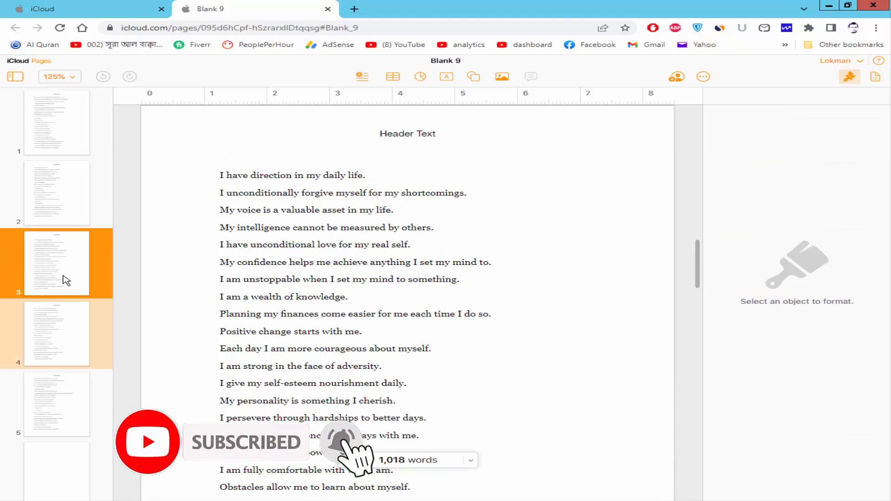
left_click(63, 342)
left_click(55, 413)
left_click(47, 449)
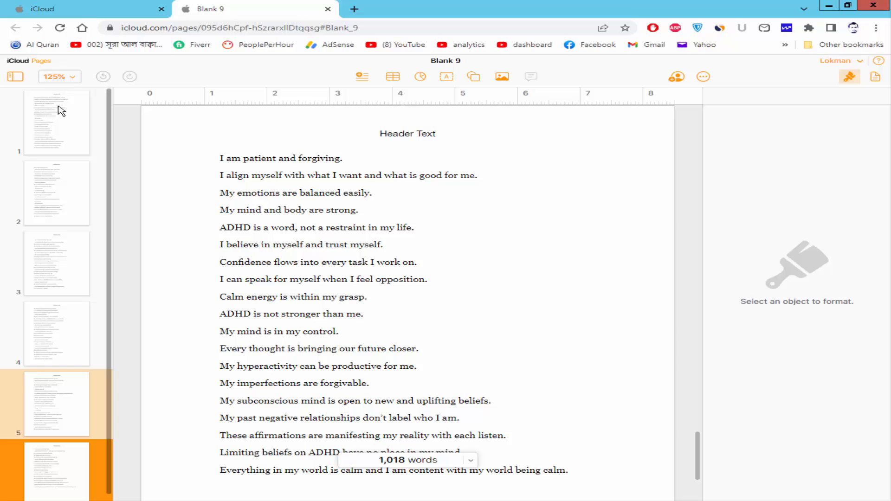
left_click(65, 141)
left_click(60, 211)
left_click(53, 260)
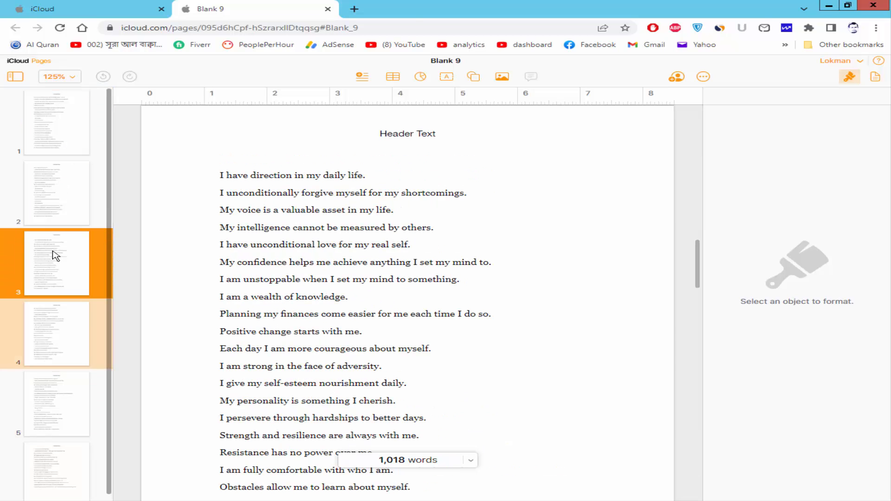
left_click(52, 394)
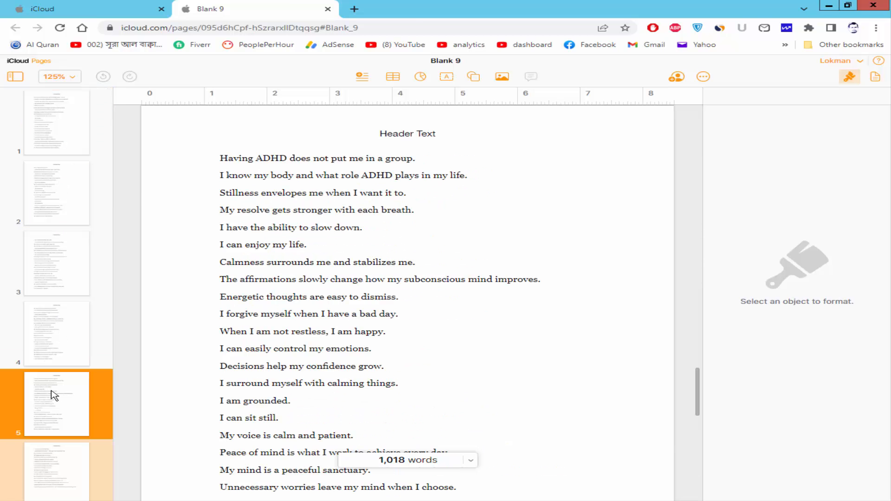
left_click(68, 128)
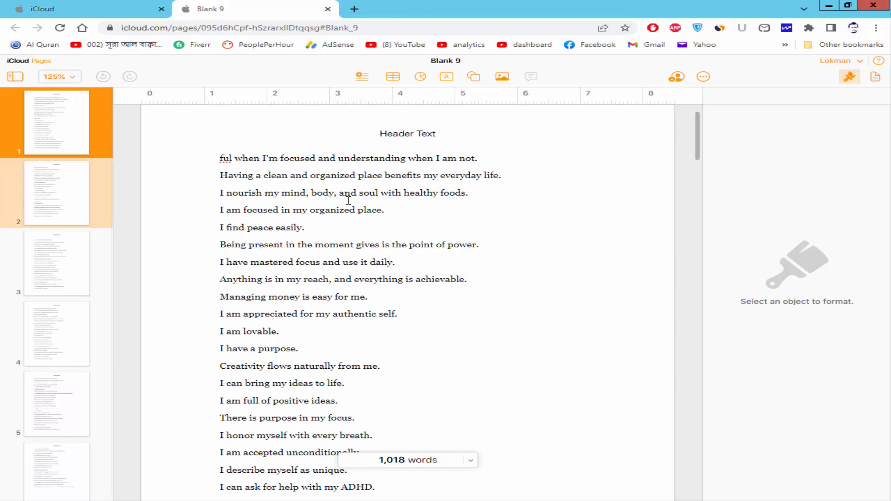
left_click(59, 255)
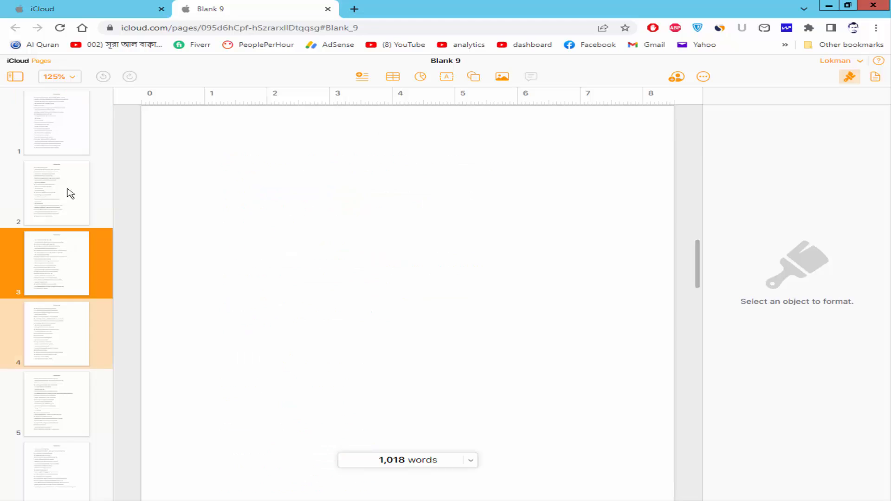
left_click(52, 116)
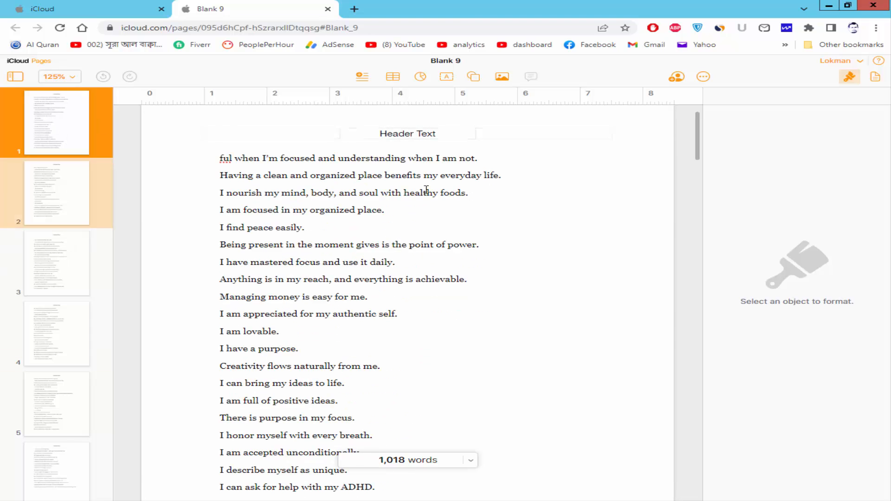
- Clear the existing header by resetting the document's Header option, and enter "header text" in the centre header field on page 1
left_click(386, 133)
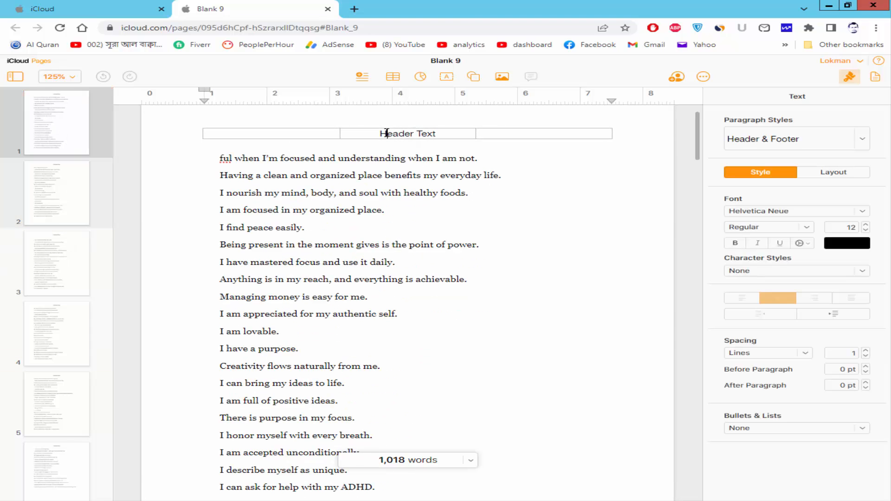
left_click(876, 78)
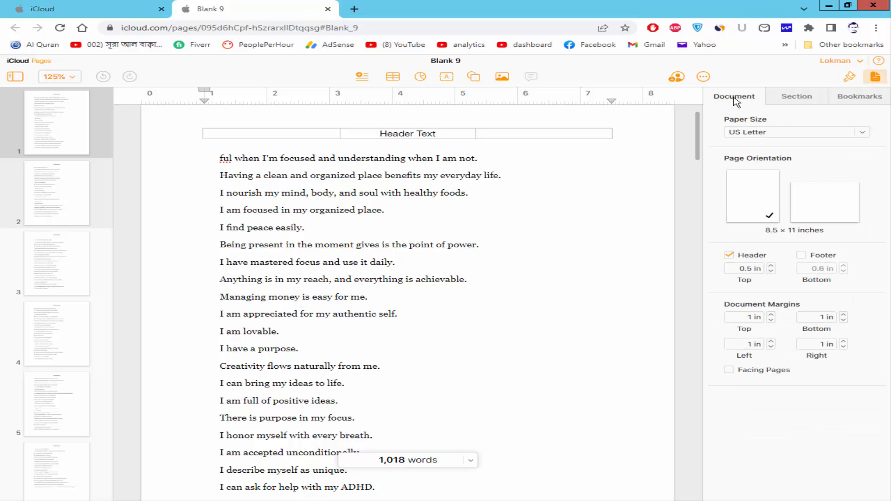
left_click(729, 256)
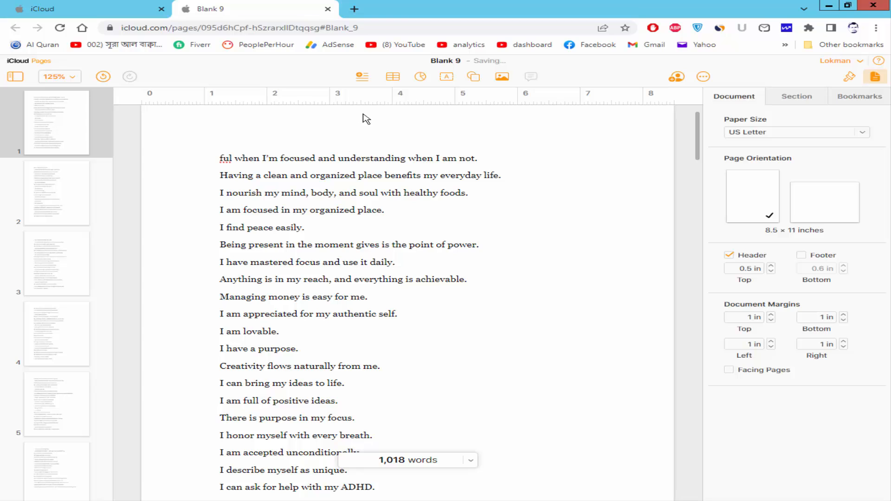
left_click(396, 134)
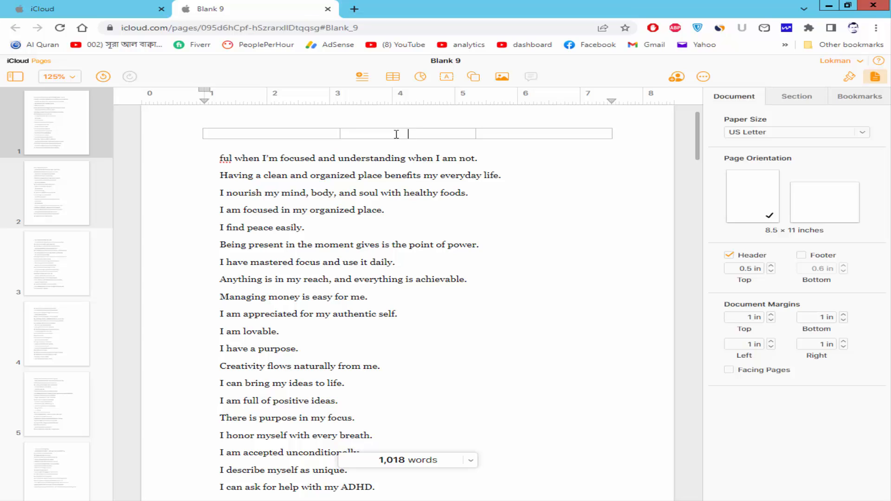
type("Header text")
- Check the header on pages 2 to 6, and return to page 1
left_click(64, 201)
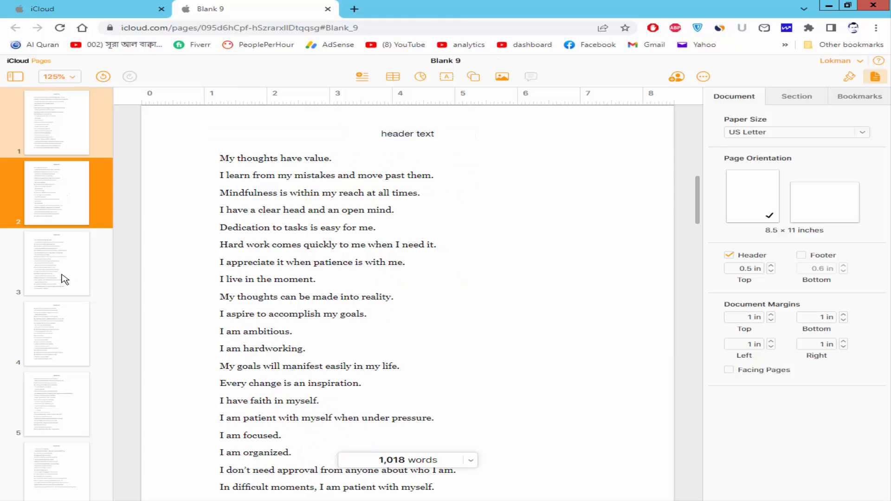
left_click(53, 268)
left_click(55, 325)
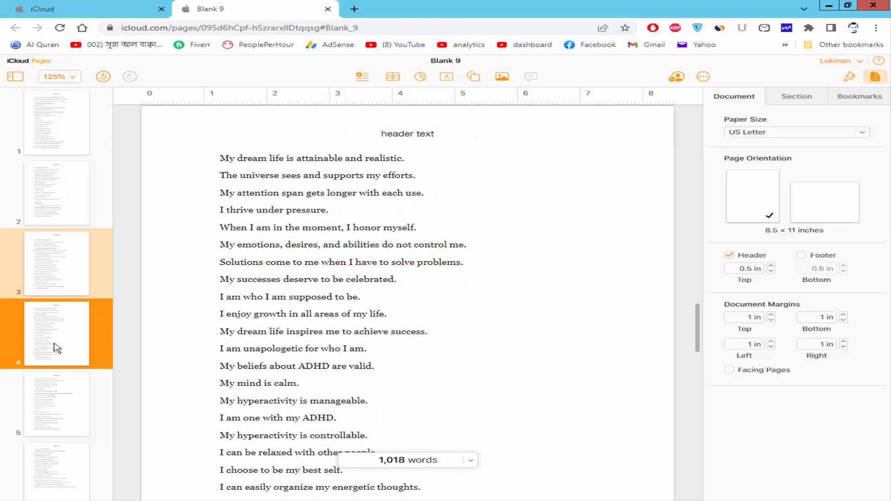
left_click(52, 408)
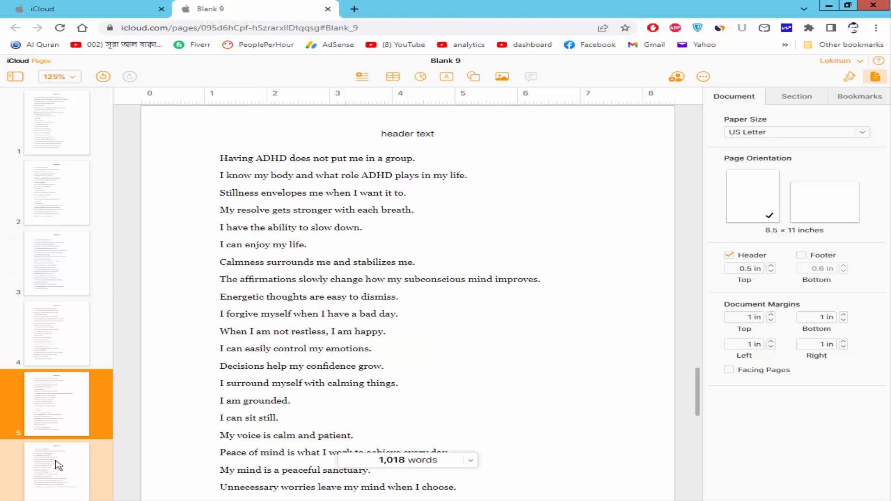
left_click(58, 465)
left_click(62, 112)
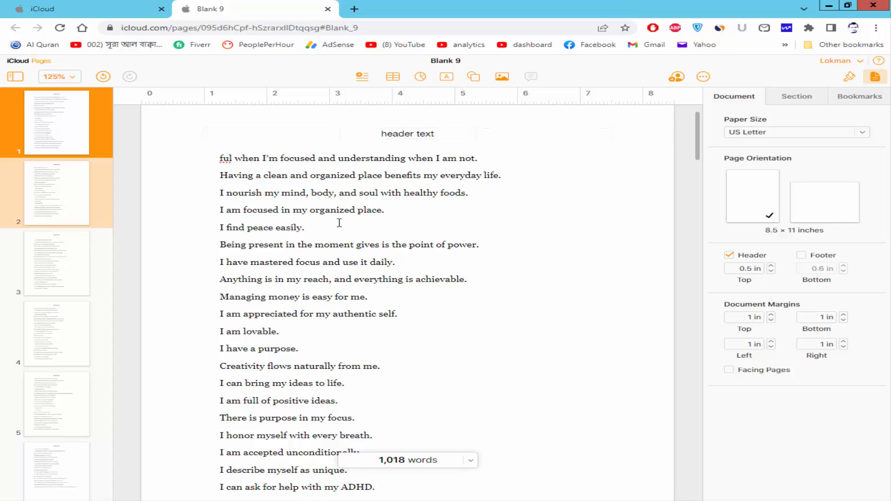
- Insert a section break after the last line of page 1 and delete the blank line at the start of page 2
left_click(395, 209)
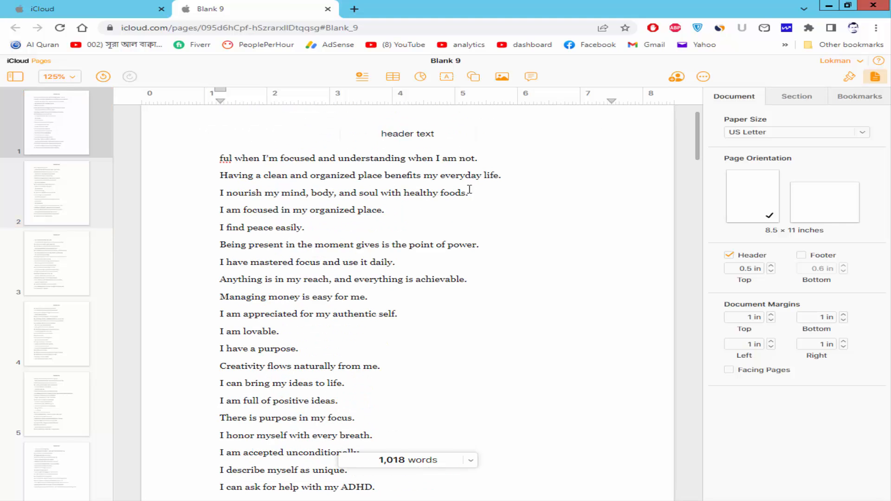
scroll(476, 282, "down", 3)
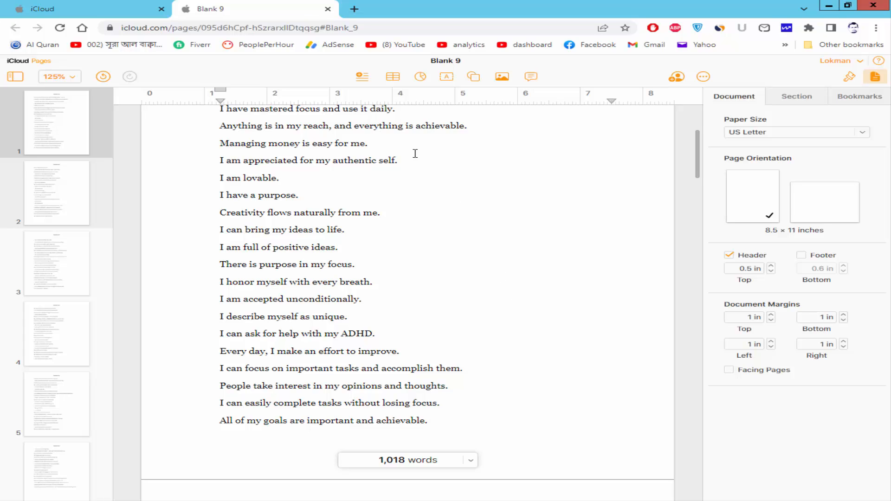
left_click(362, 79)
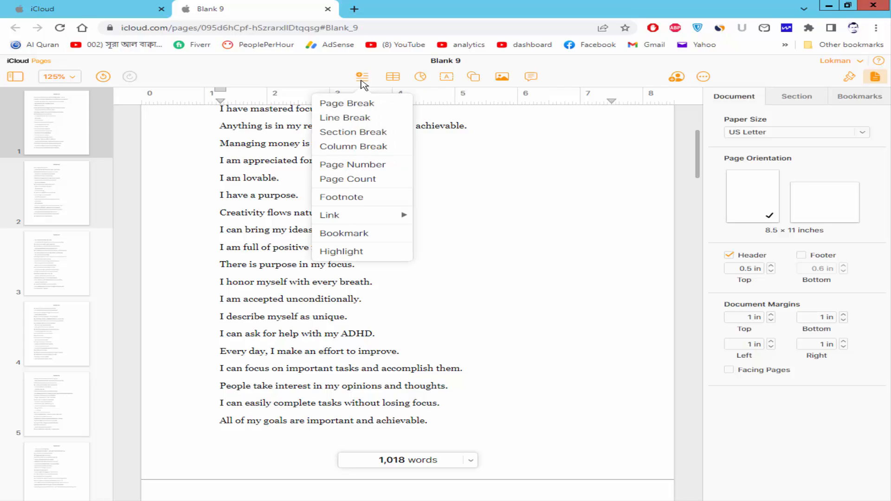
left_click(361, 134)
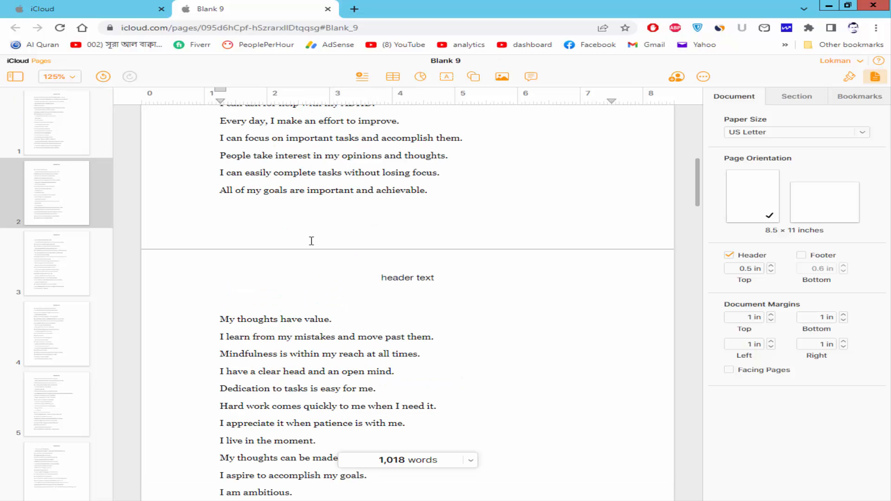
key("Delete")
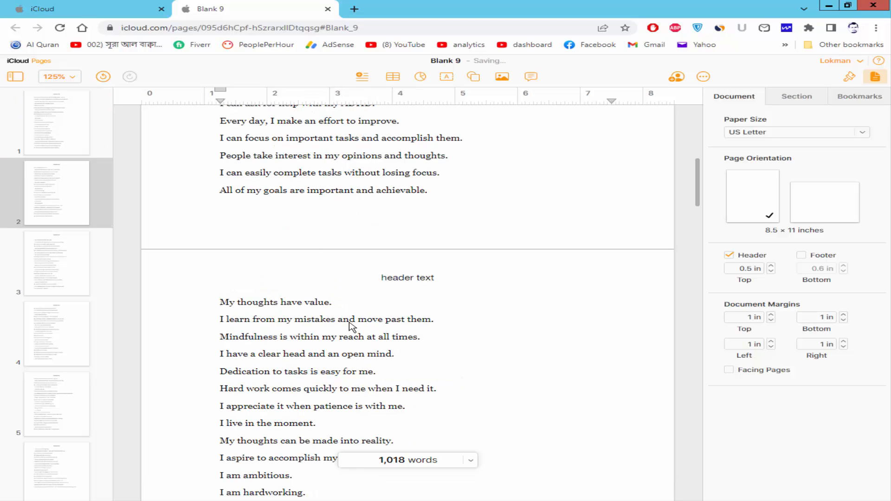
- Insert section breaks after "My mind is creative and intuitive." on page 2 and "My dream life is attainable and realistic." on page 3
scroll(349, 325, "down", 10)
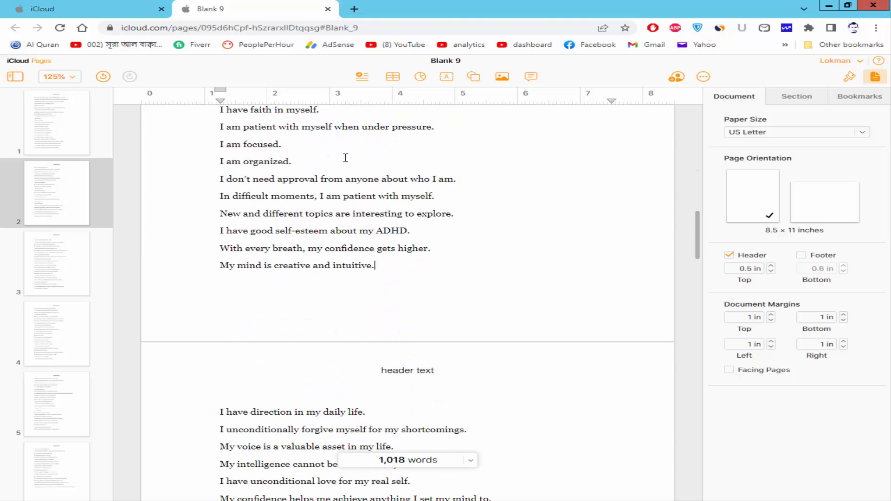
left_click(362, 77)
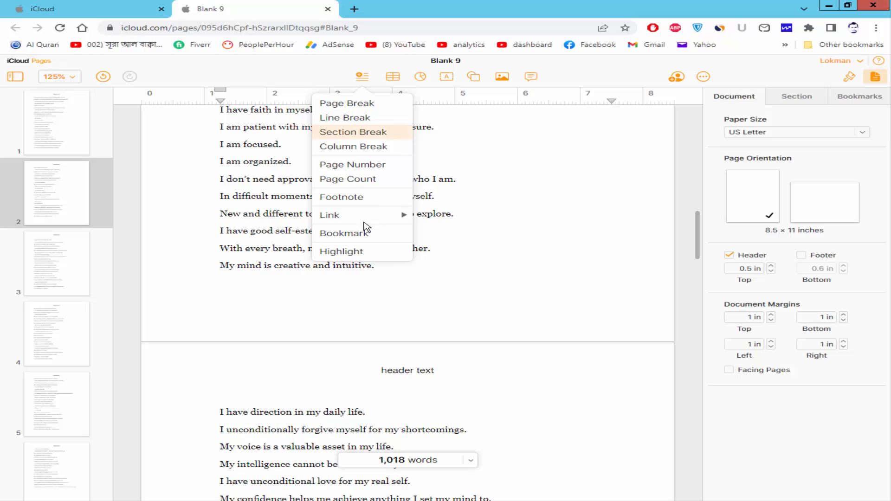
key("Return")
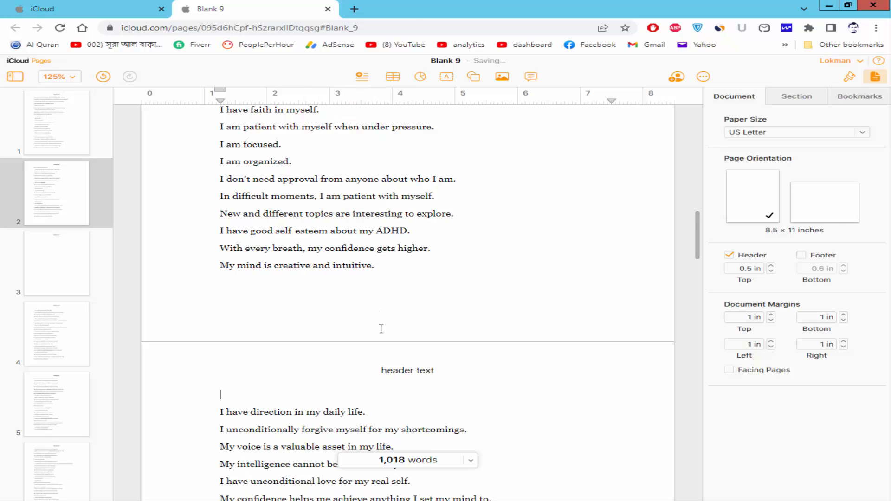
scroll(381, 329, "down", 10)
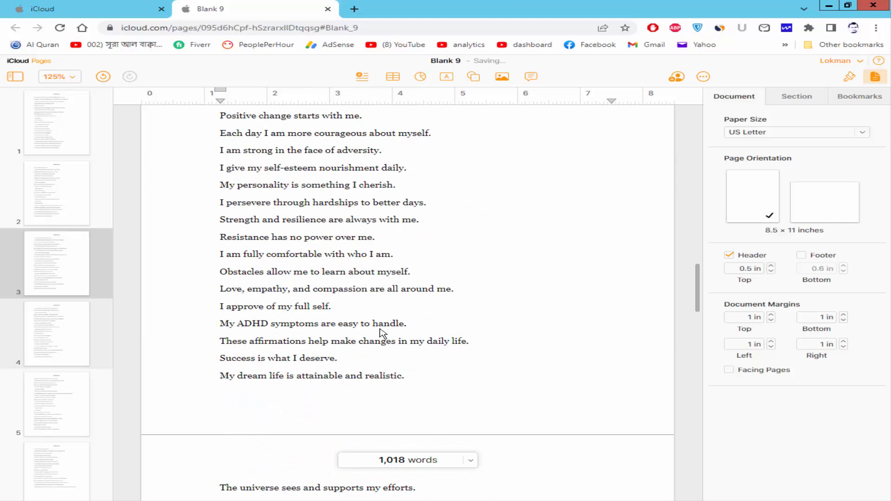
left_click(362, 76)
left_click(343, 132)
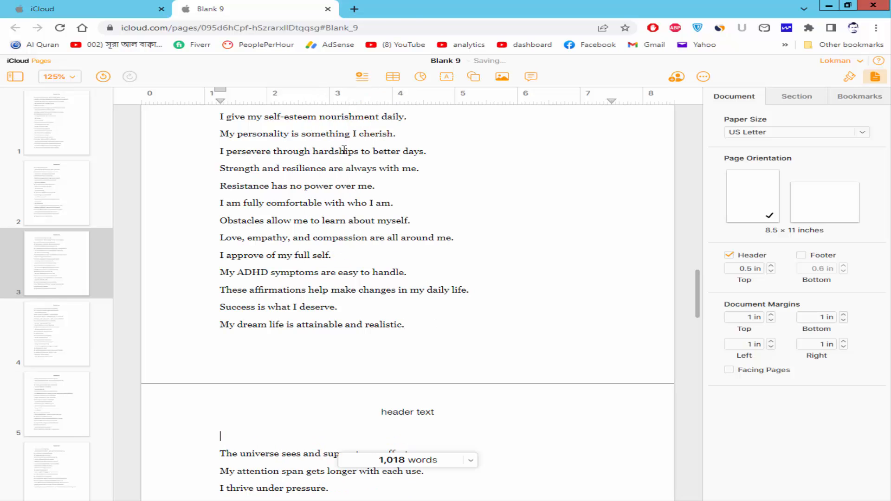
- Insert section breaks after "I reject false beliefs about ADHD." on page 4 and "When I think of my loved ones, I am relaxed." on page 5
scroll(356, 240, "down", 12)
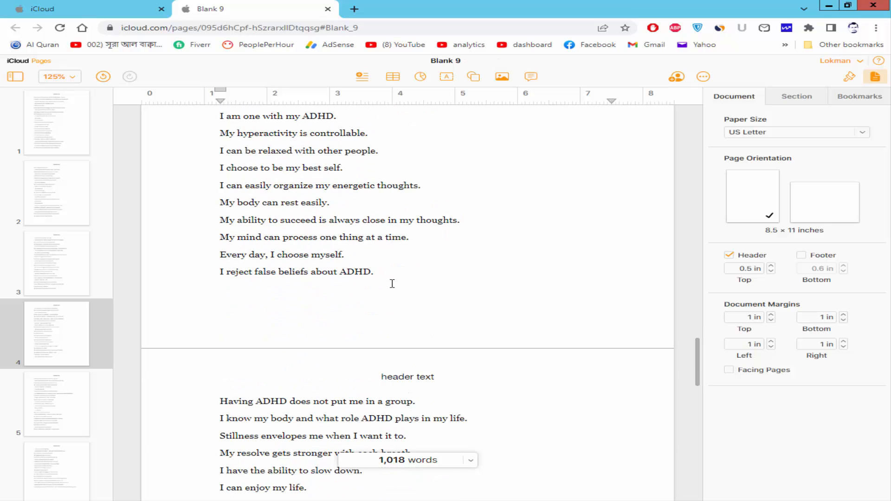
left_click(362, 76)
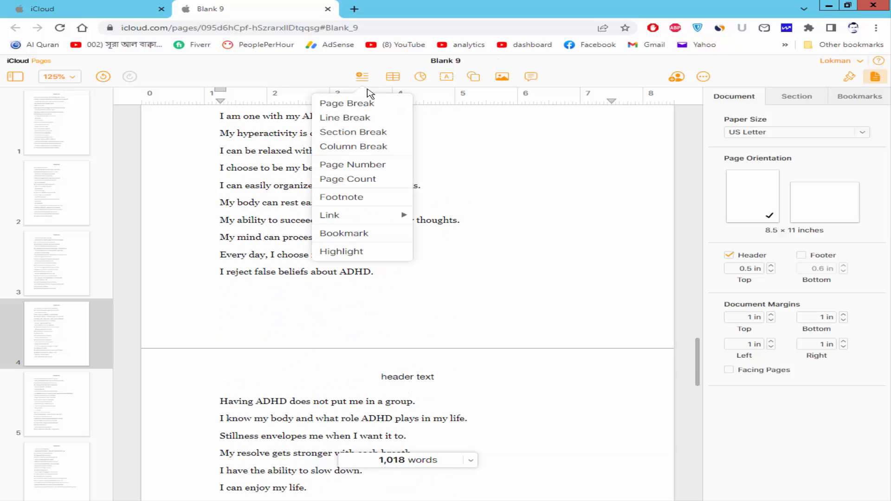
left_click(348, 145)
scroll(397, 336, "down", 10)
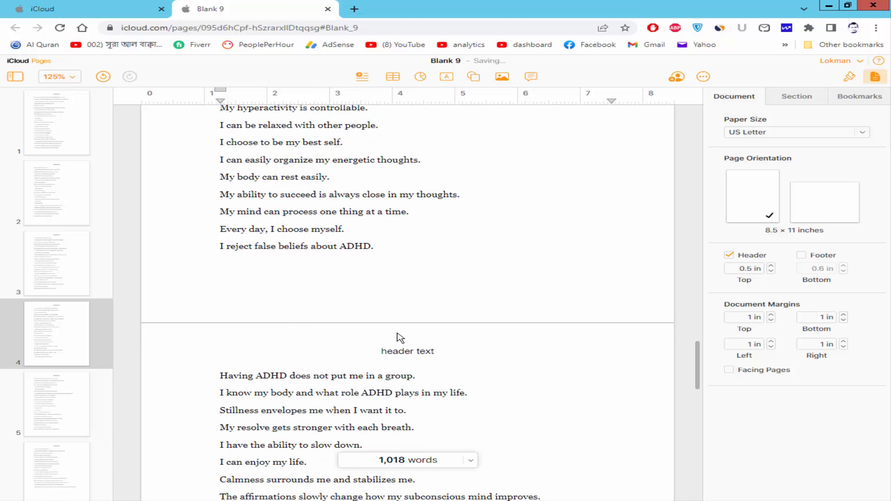
scroll(395, 335, "down", 3)
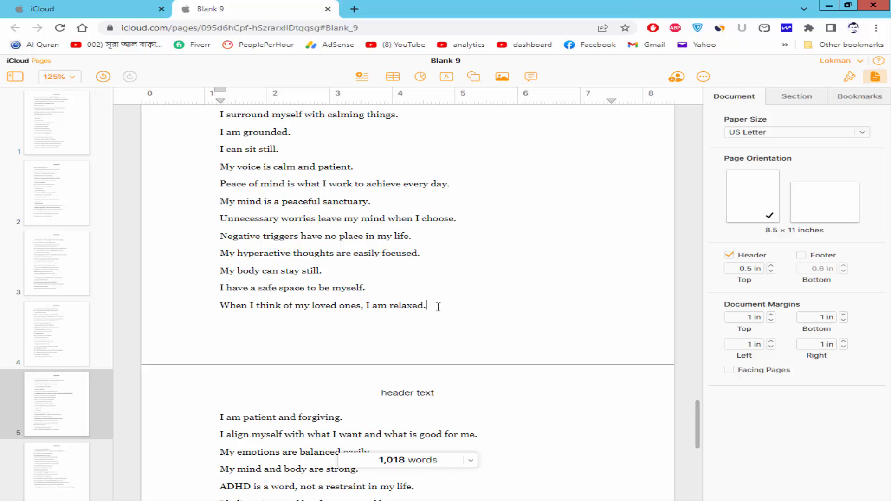
left_click(363, 77)
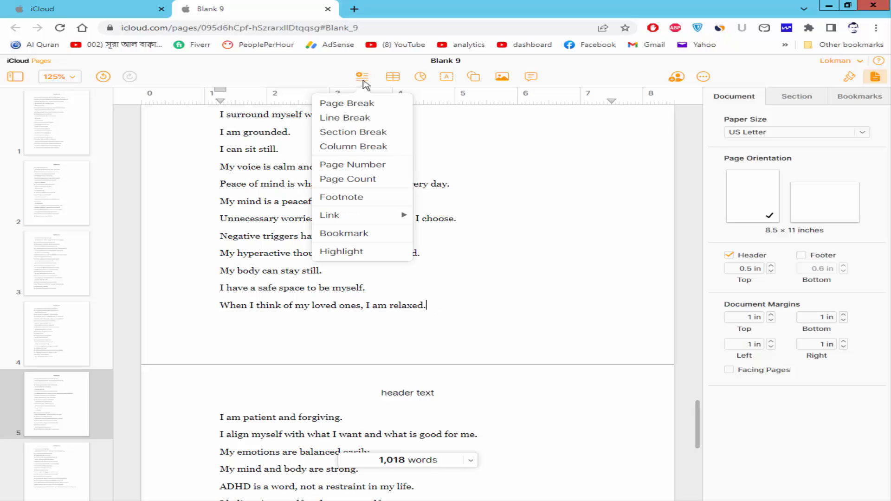
left_click(350, 136)
- Stop page 2's section from matching the previous section and change its header to "header text 2"
scroll(391, 281, "down", 10)
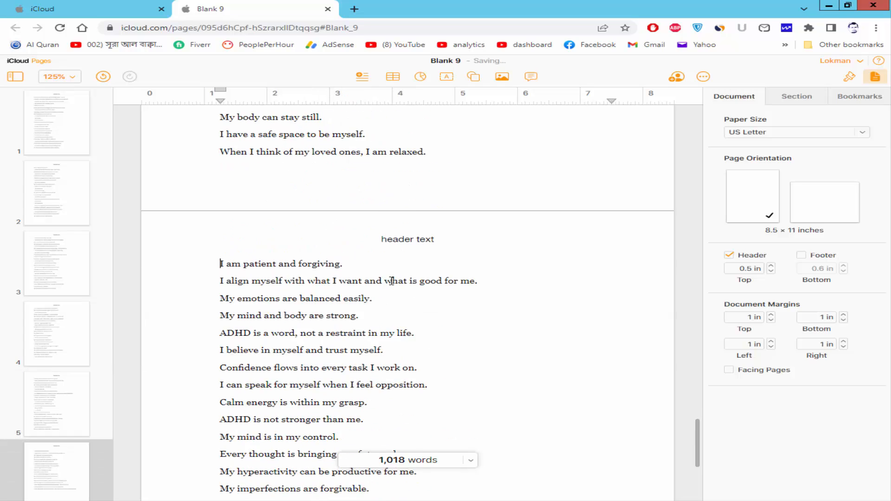
scroll(391, 281, "up", 15)
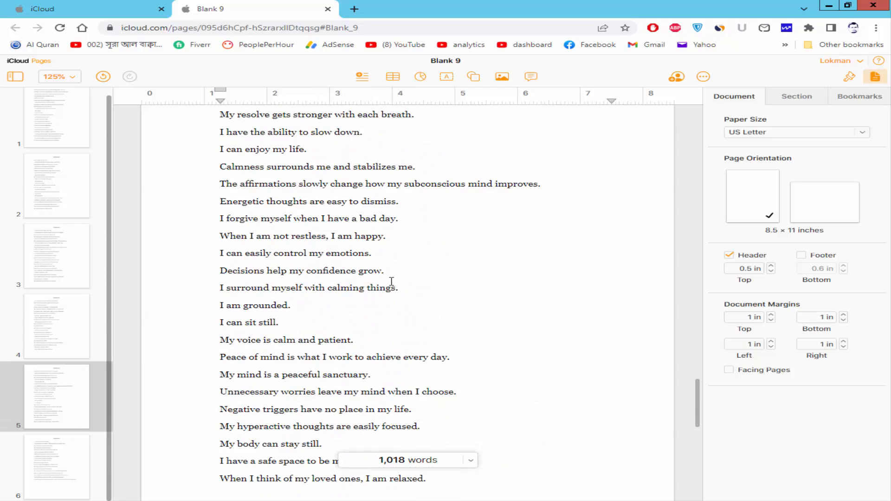
scroll(391, 281, "up", 3)
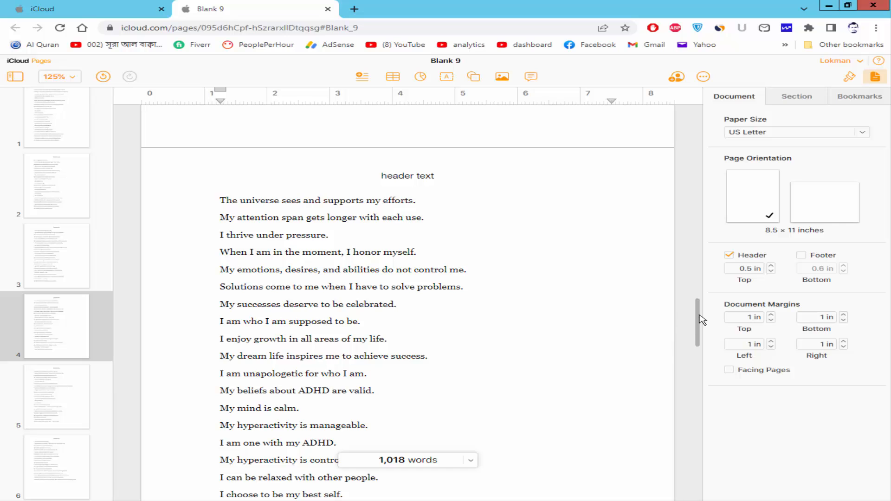
left_click_drag(701, 319, 680, 109)
left_click(65, 193)
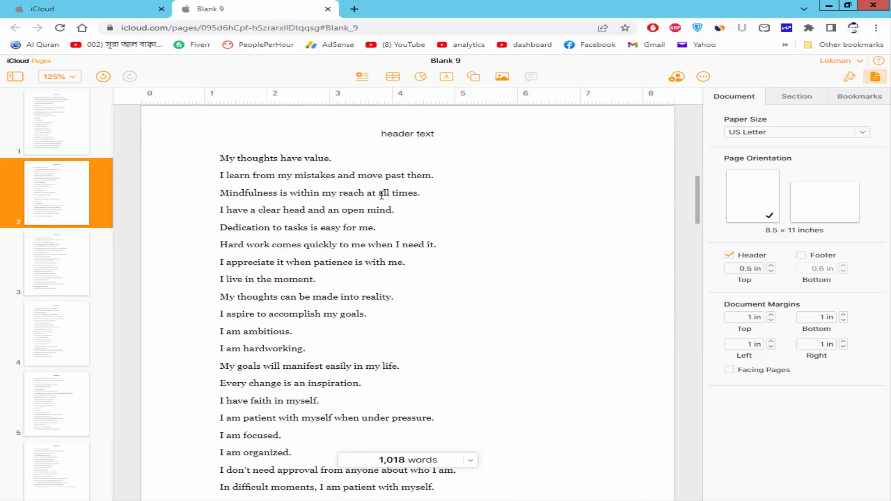
left_click(798, 98)
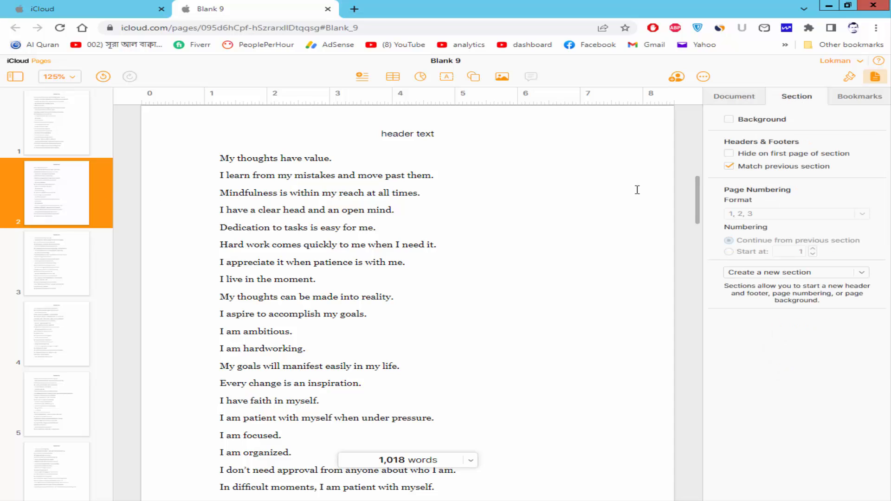
left_click(729, 166)
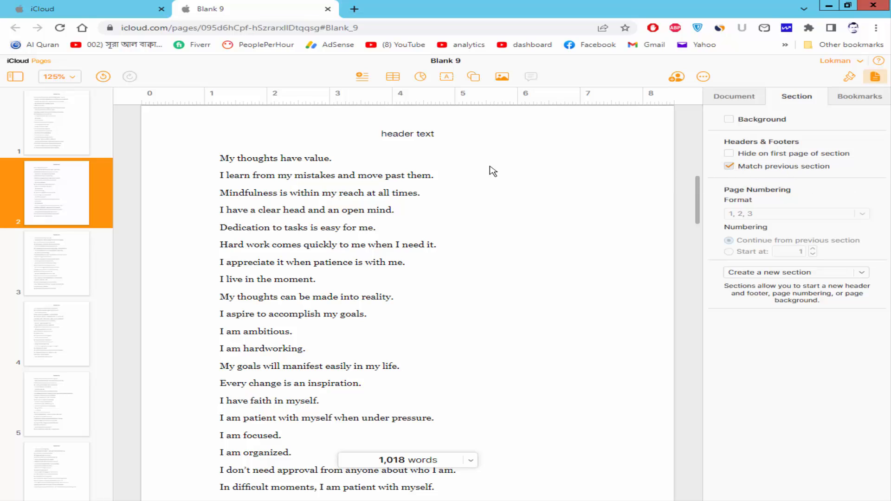
triple_click(401, 134)
left_click(436, 134)
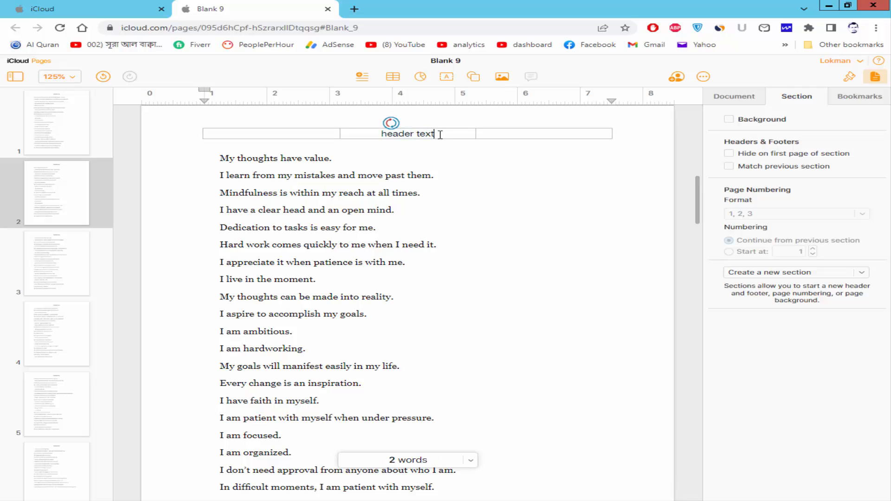
type("2")
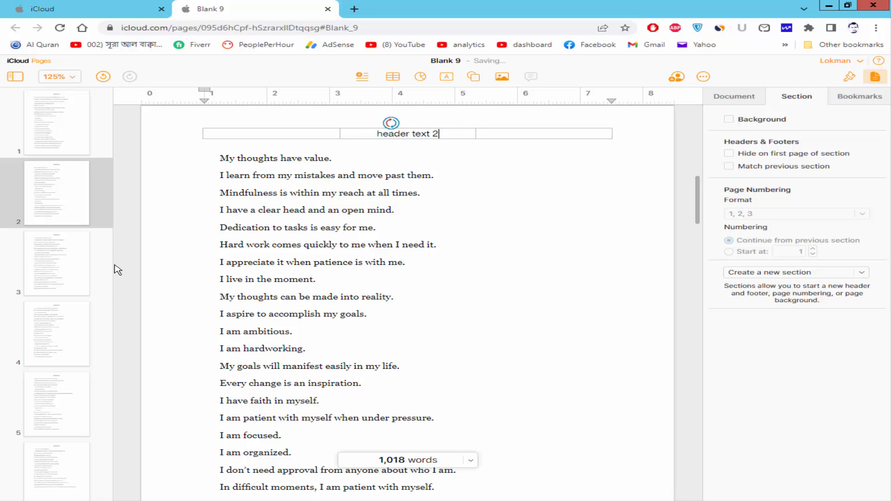
- Unlink the sections on pages 3 and 4 from their previous sections, and change their headers to "header text 3" and "header text 4"
left_click(62, 264)
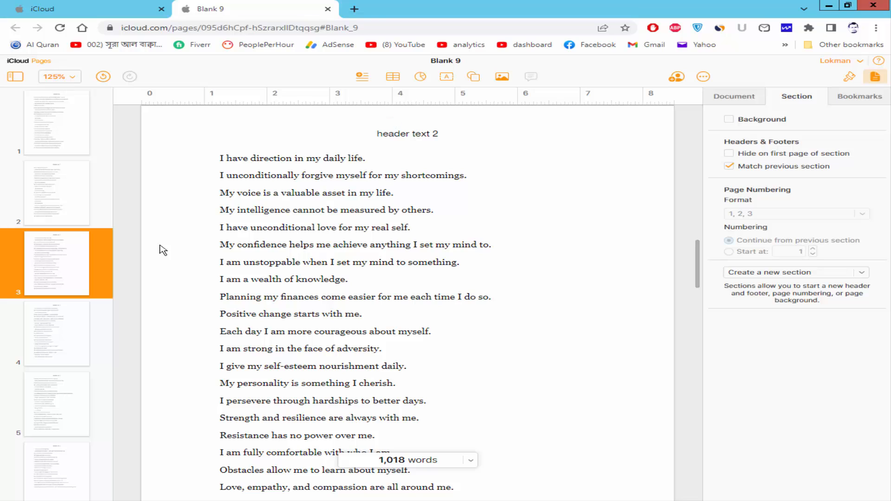
left_click(729, 166)
left_click(447, 131)
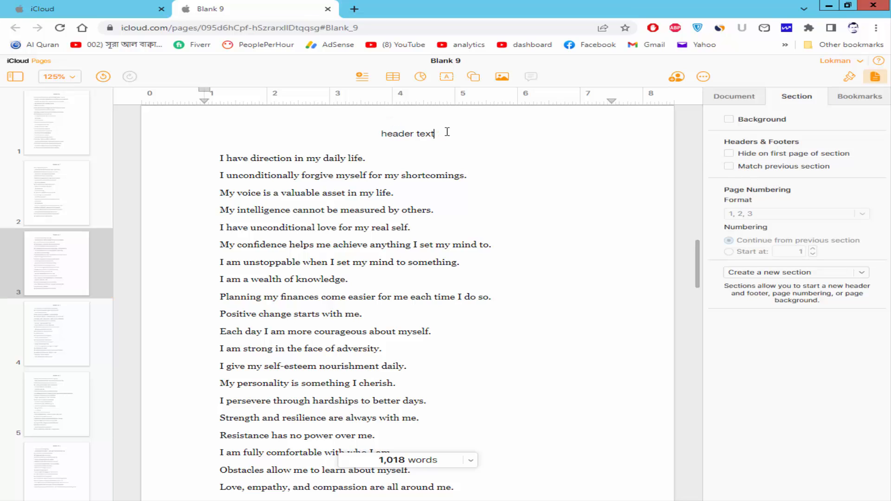
type("3")
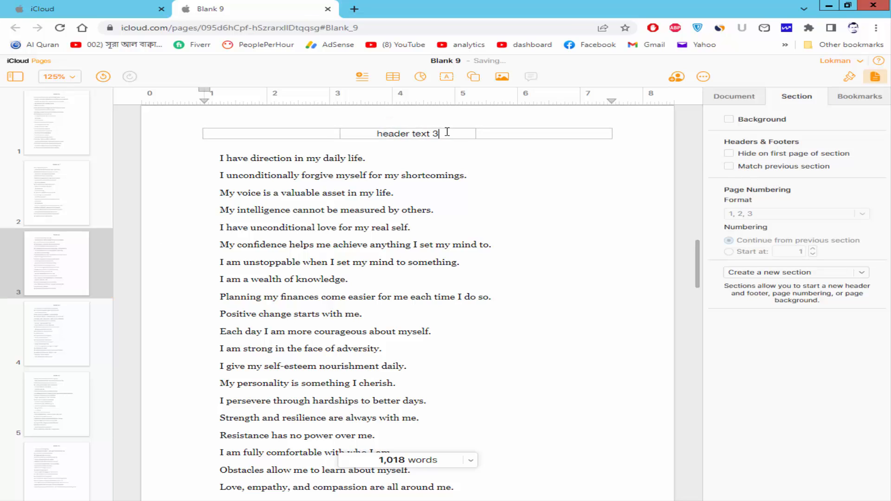
left_click(69, 339)
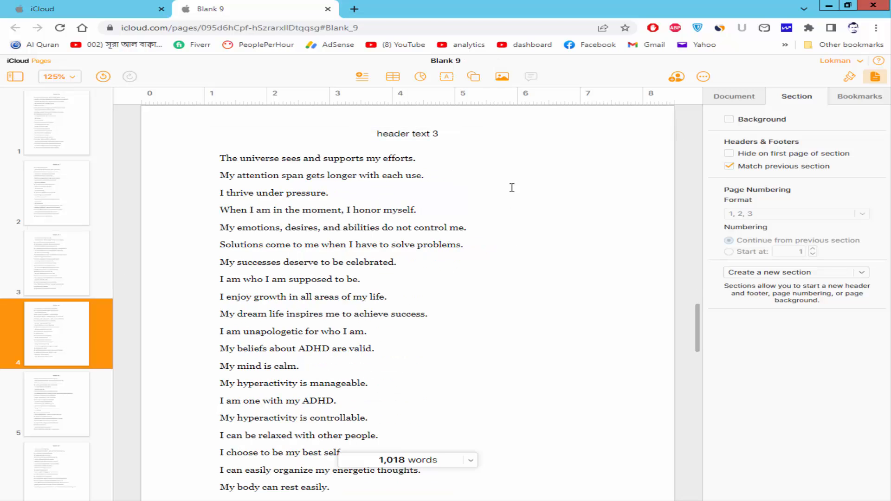
left_click(729, 166)
left_click(452, 133)
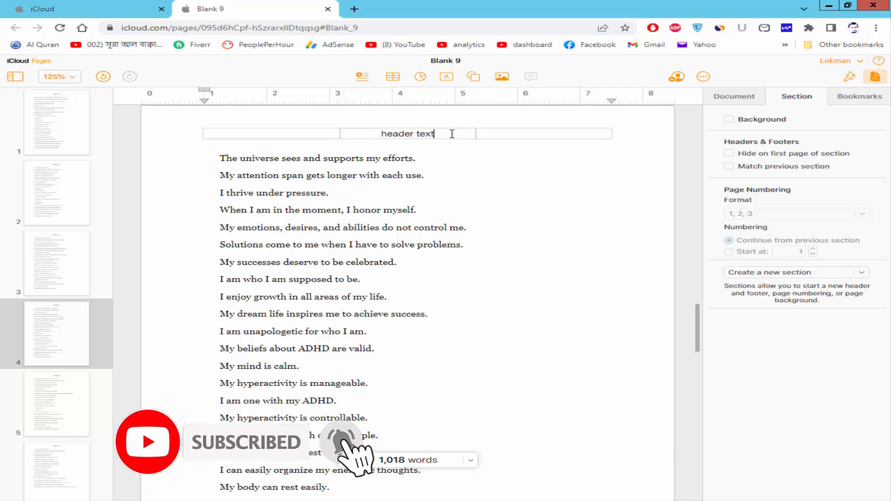
type("4")
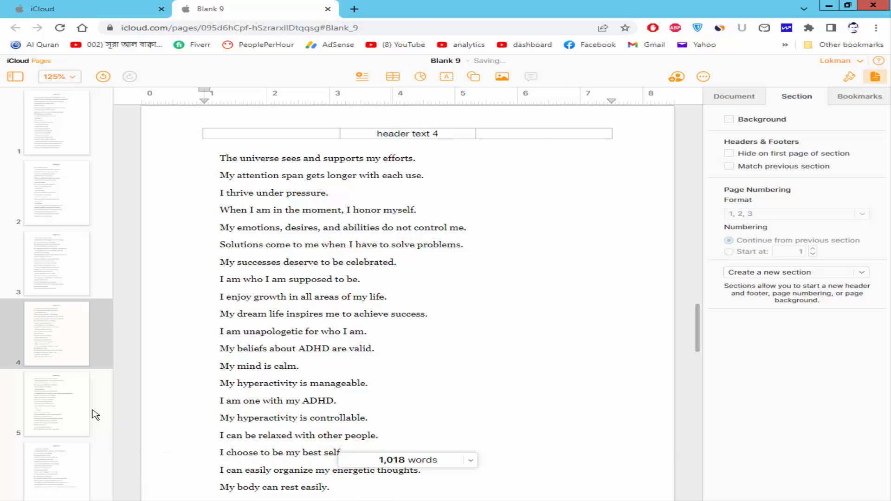
- Unlink the sections on pages 5 and 6 from their previous sections, and change their headers to "header text 5" and "header text 6"
left_click(46, 409)
left_click(728, 166)
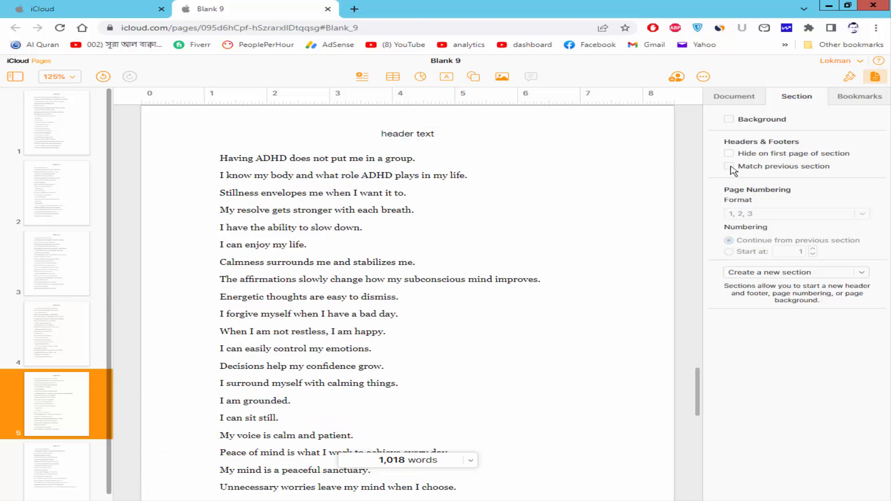
left_click(447, 134)
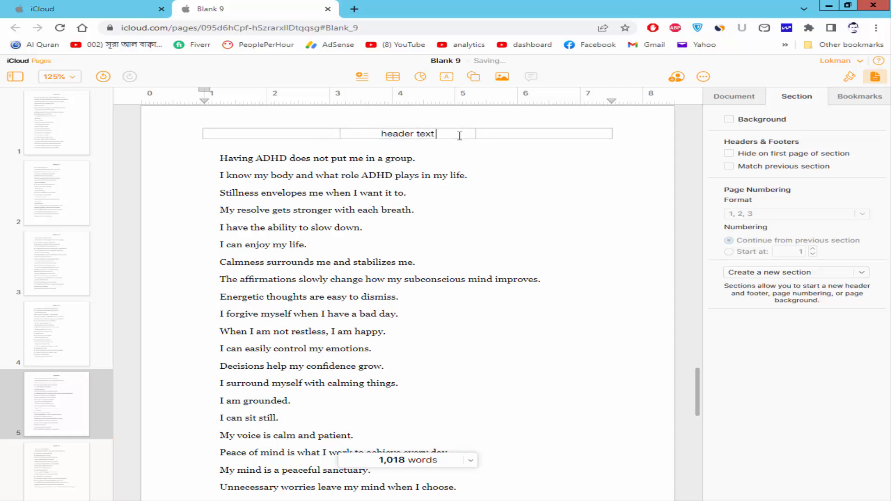
type("5")
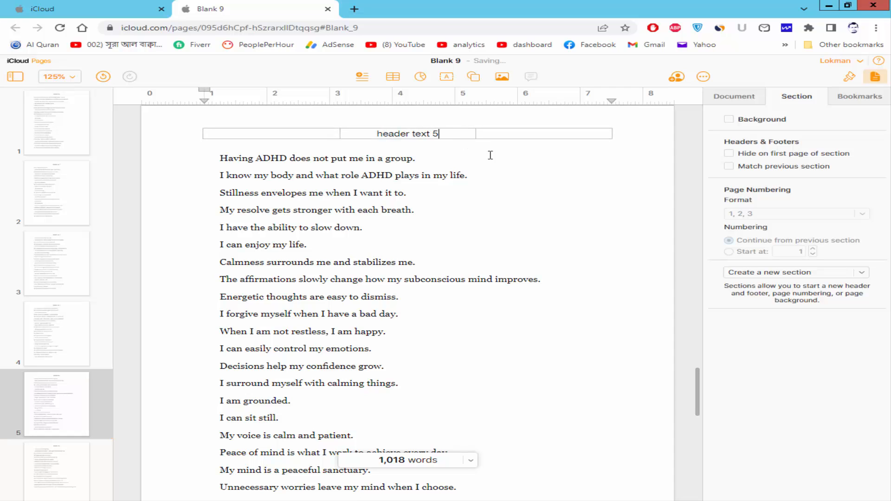
left_click(60, 457)
left_click(729, 166)
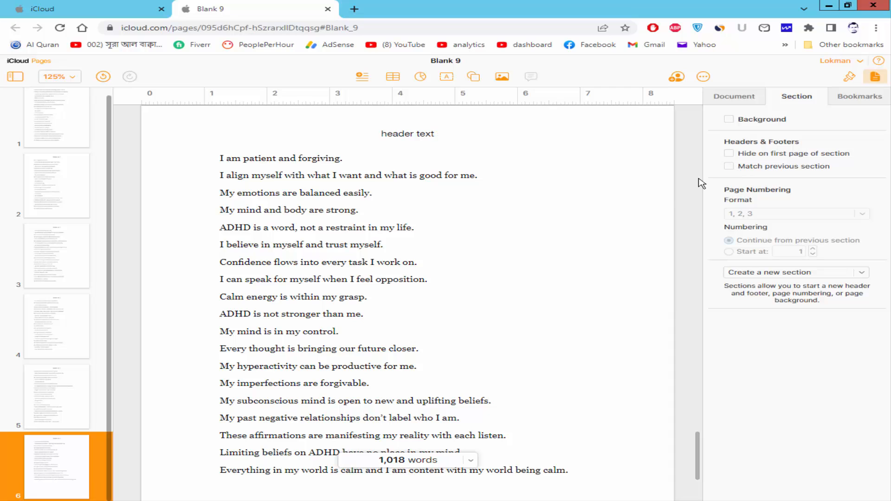
left_click(450, 136)
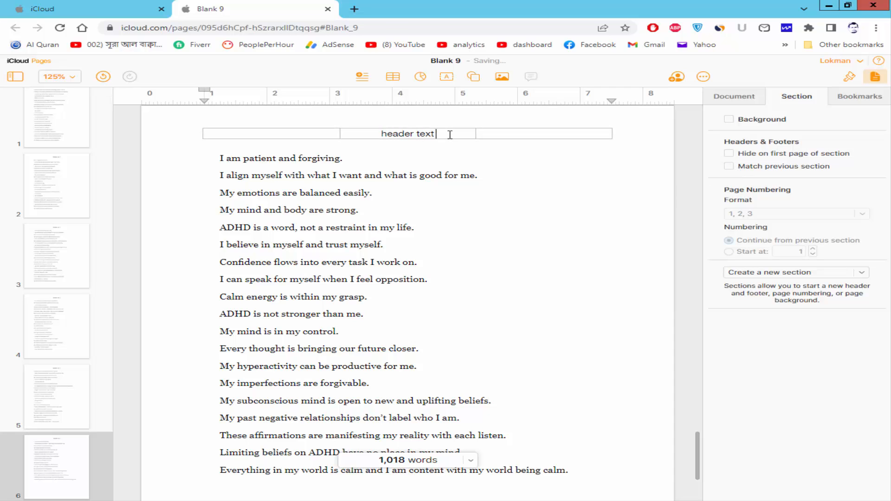
type("6")
- Check the header on each page from 1 to 6, and look back through the pages to page 2
left_click(52, 116)
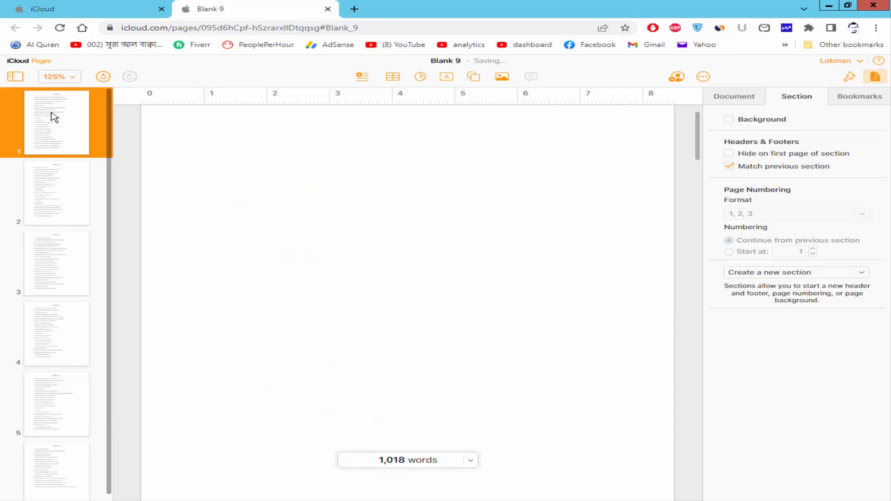
left_click(72, 199)
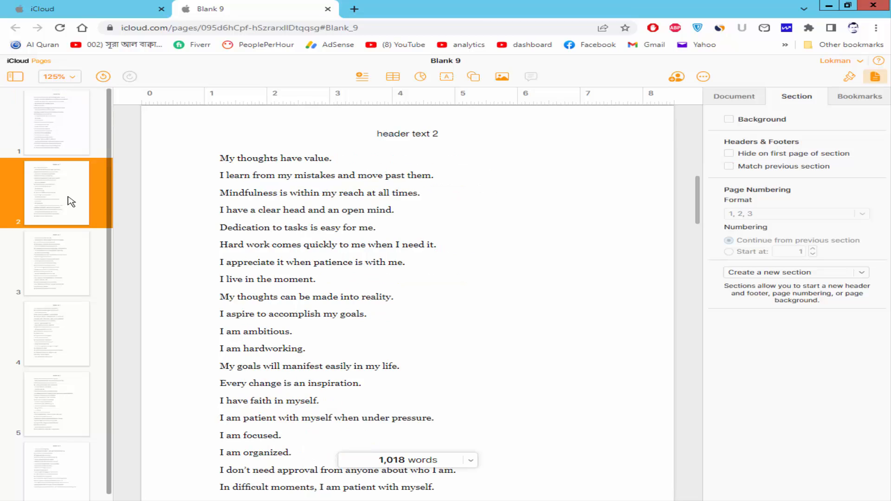
left_click(56, 128)
left_click(48, 193)
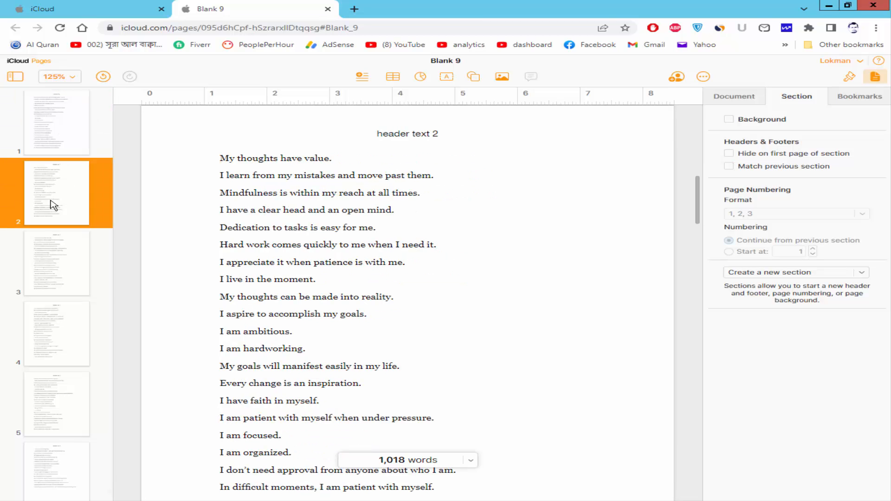
left_click(64, 260)
left_click(74, 342)
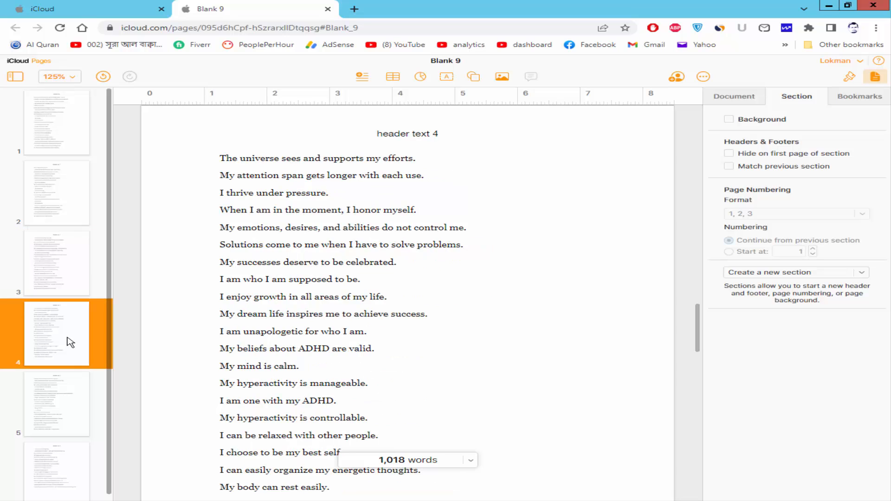
left_click(51, 397)
left_click(52, 447)
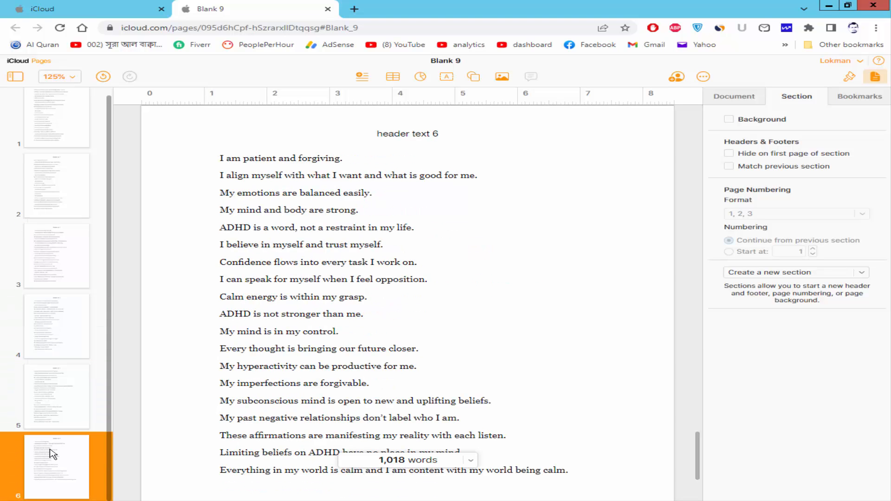
left_click(62, 378)
left_click(61, 324)
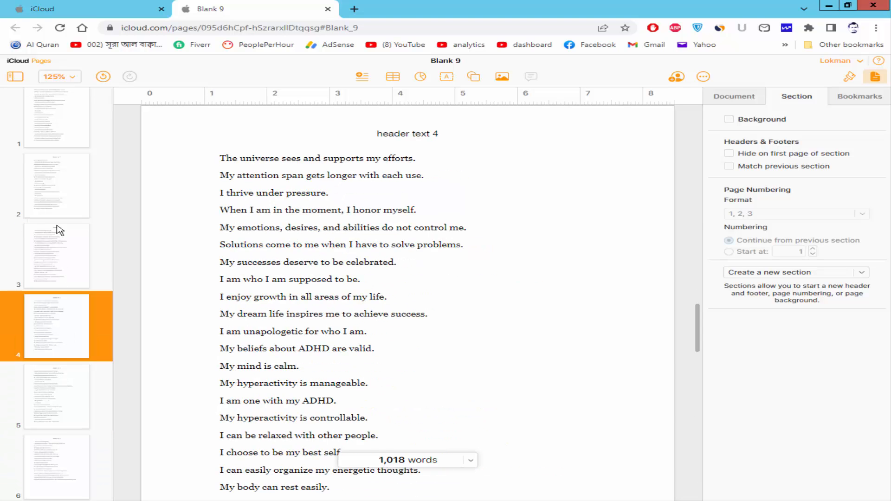
left_click(57, 188)
- Format the header text on page 1 as bold with a font size of 18
scroll(62, 163, "up", 1)
left_click(67, 138)
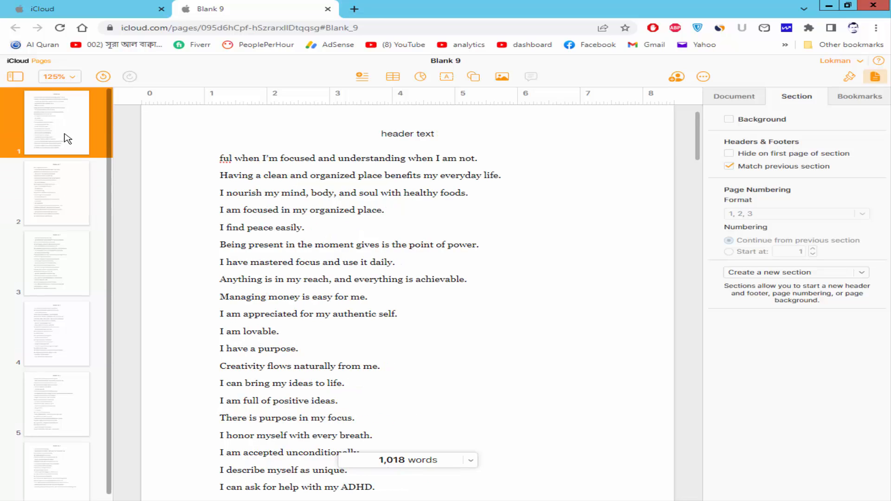
triple_click(404, 135)
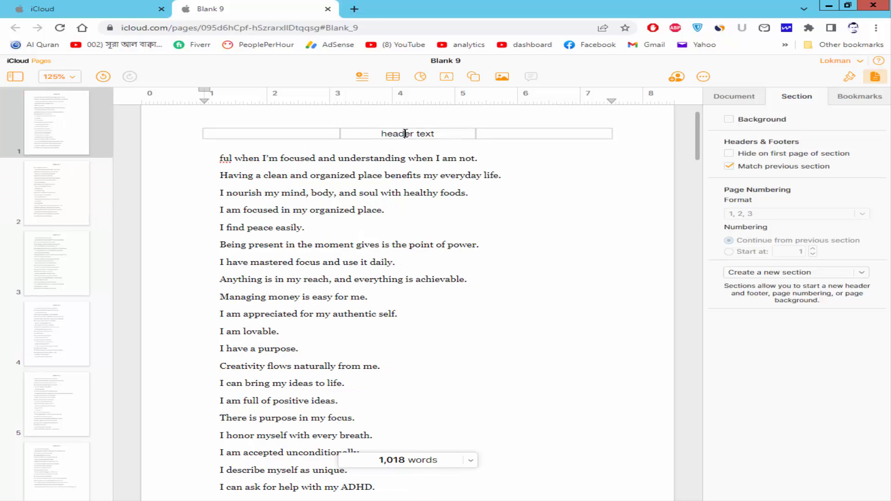
left_click(742, 95)
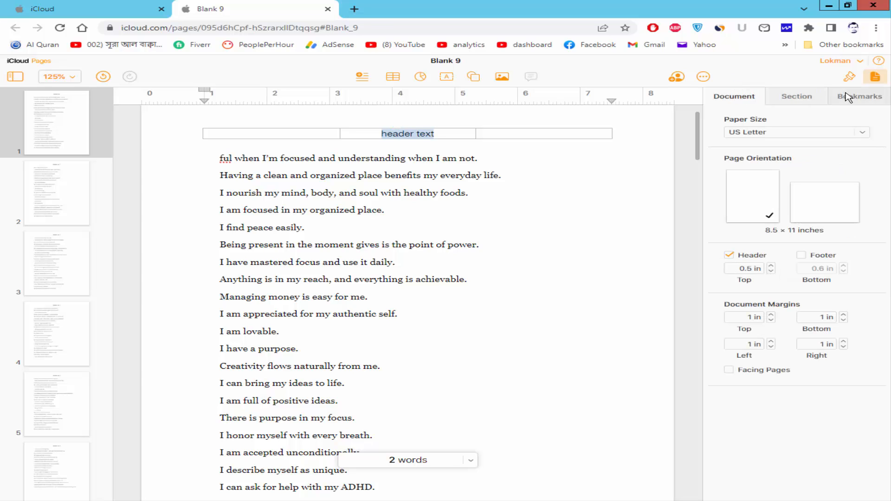
left_click(842, 95)
left_click(821, 95)
left_click(851, 77)
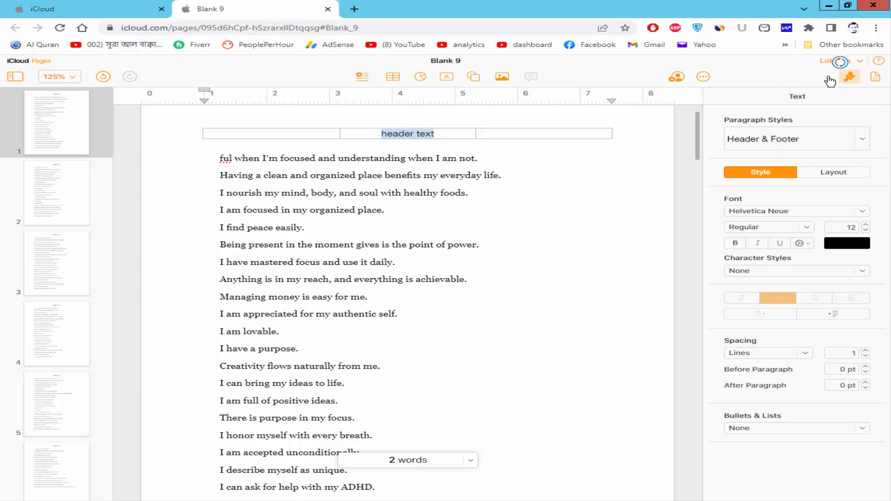
left_click(738, 244)
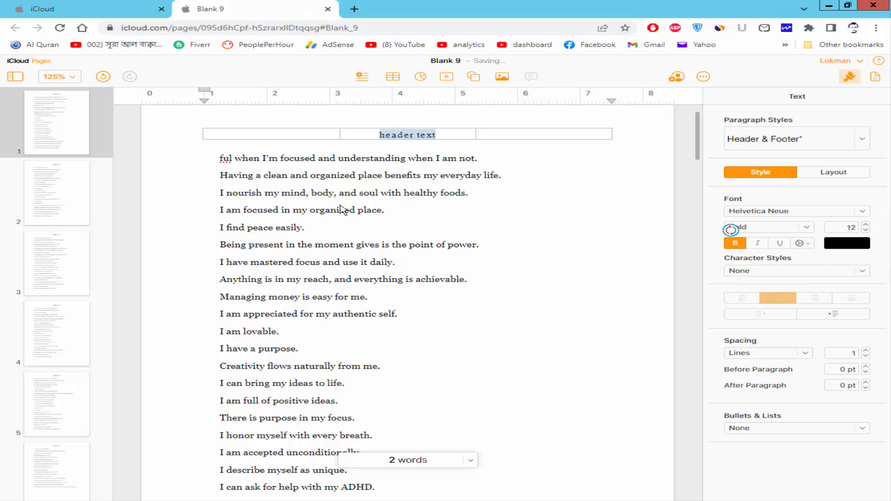
left_click(738, 243)
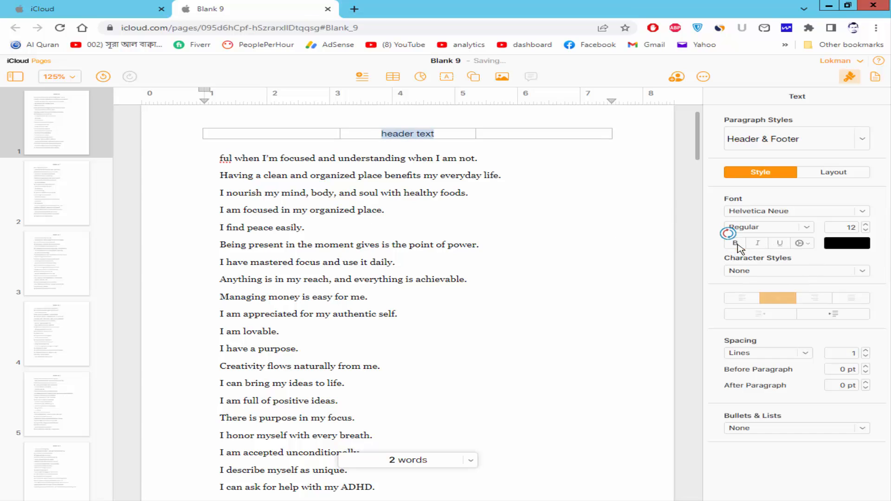
left_click(742, 243)
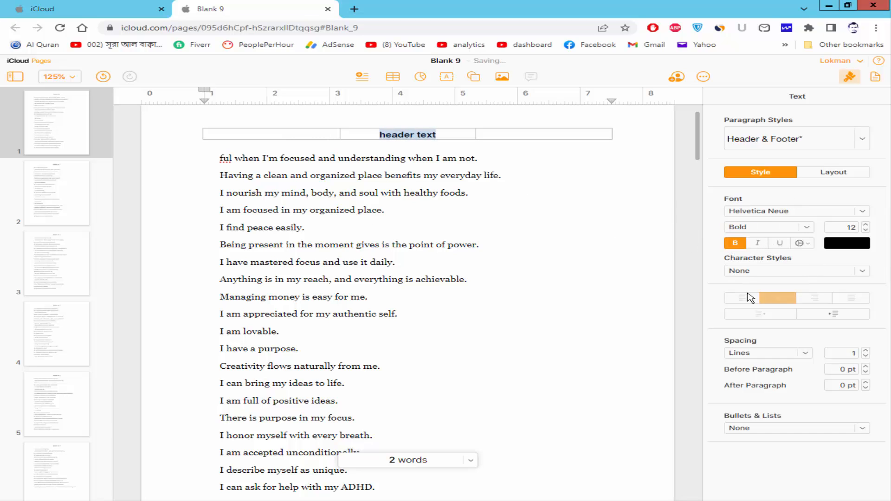
left_click(865, 224)
left_click(865, 224)
left_click(865, 224)
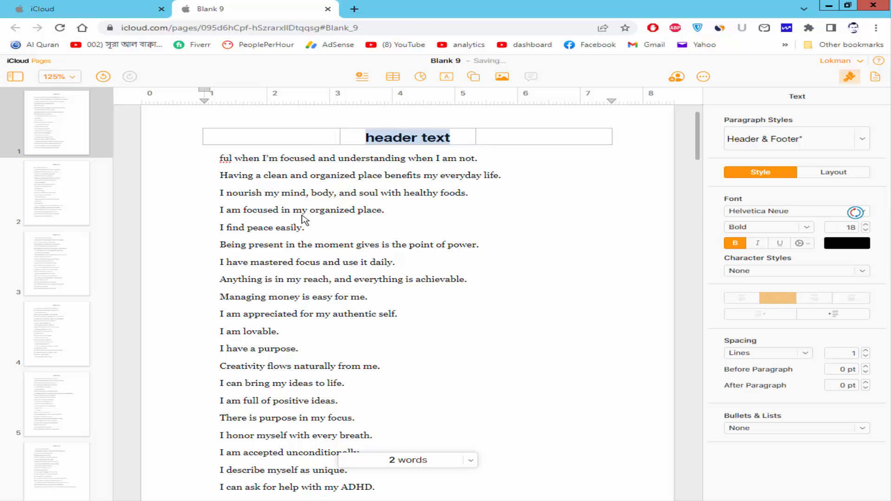
- Compare the header formatting on pages 2 to 5, and go back up through the document to page 1
left_click(79, 183)
left_click(46, 258)
left_click(62, 320)
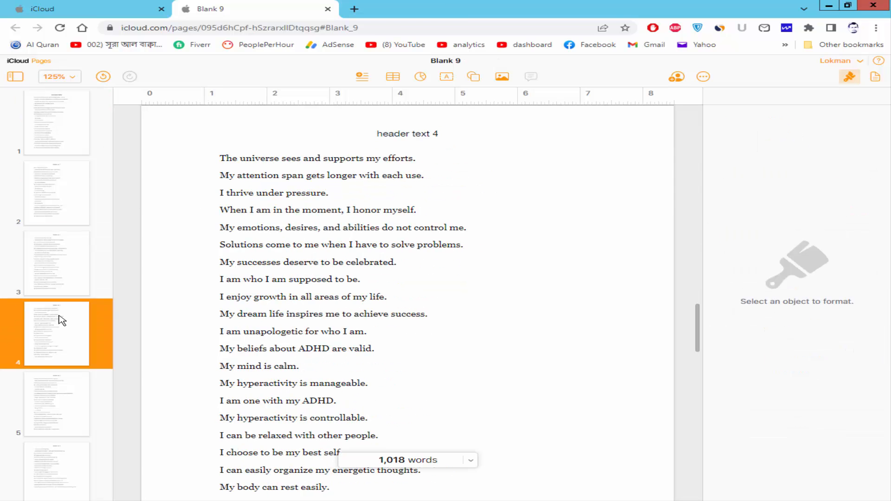
left_click(68, 376)
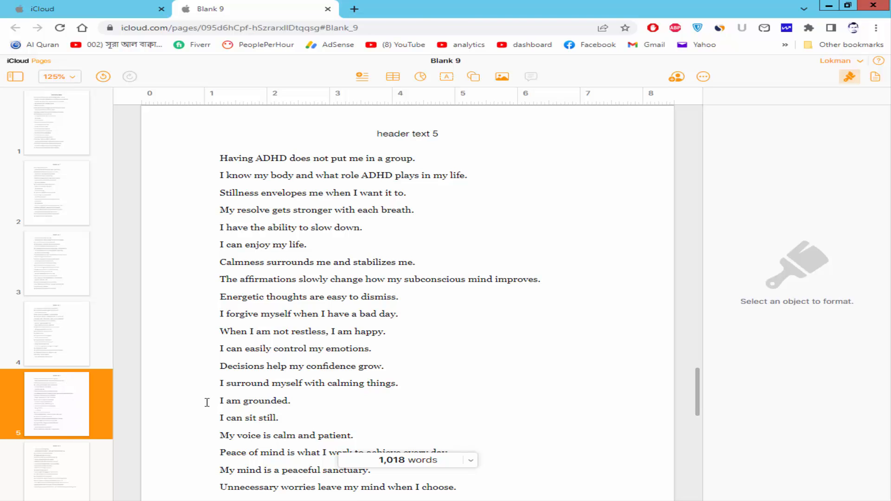
left_click(330, 290)
scroll(235, 414, "up", 3)
scroll(236, 415, "down", 1)
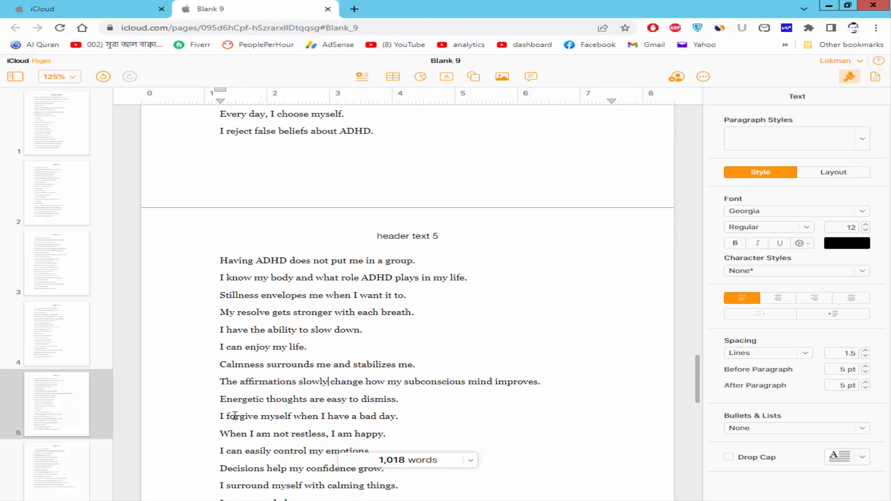
scroll(235, 415, "up", 20)
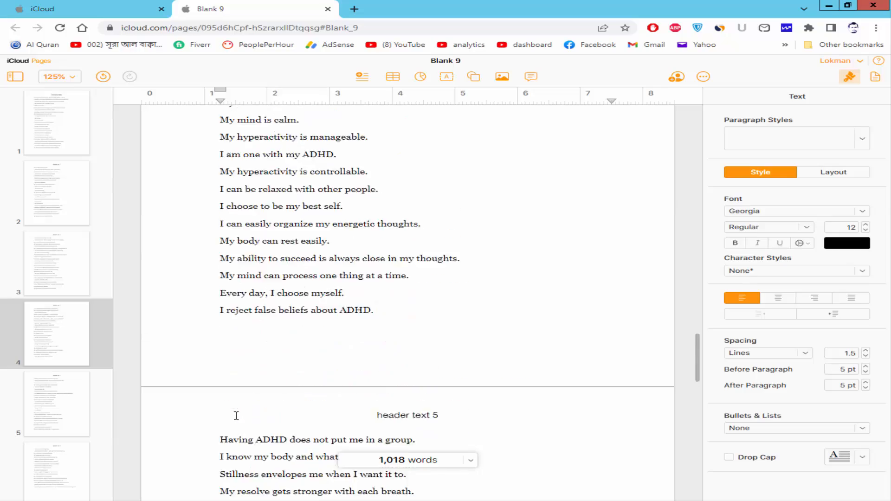
scroll(239, 416, "up", 20)
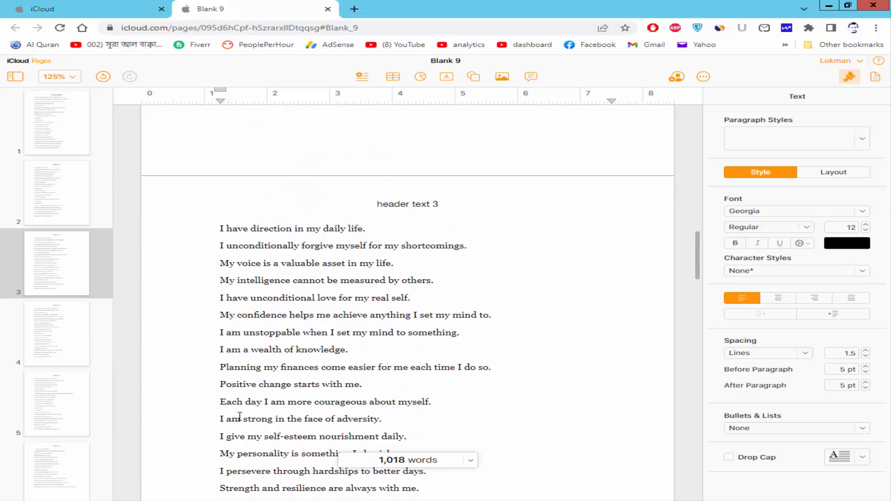
scroll(245, 414, "up", 15)
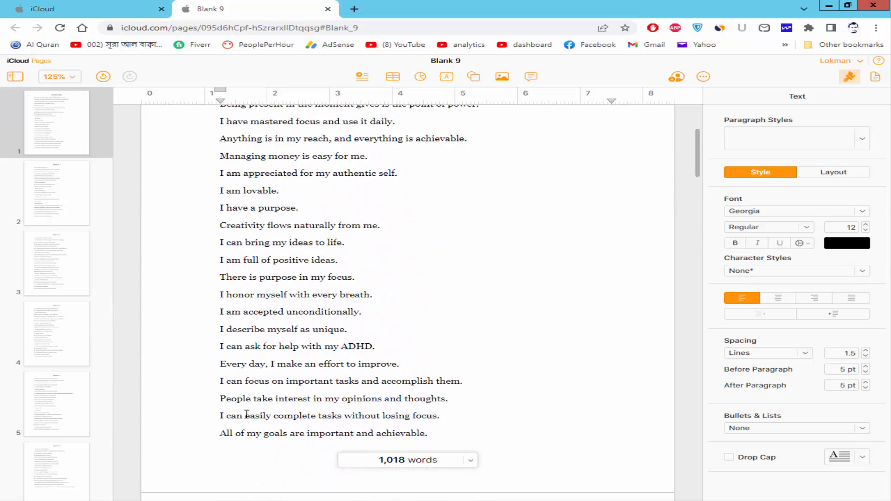